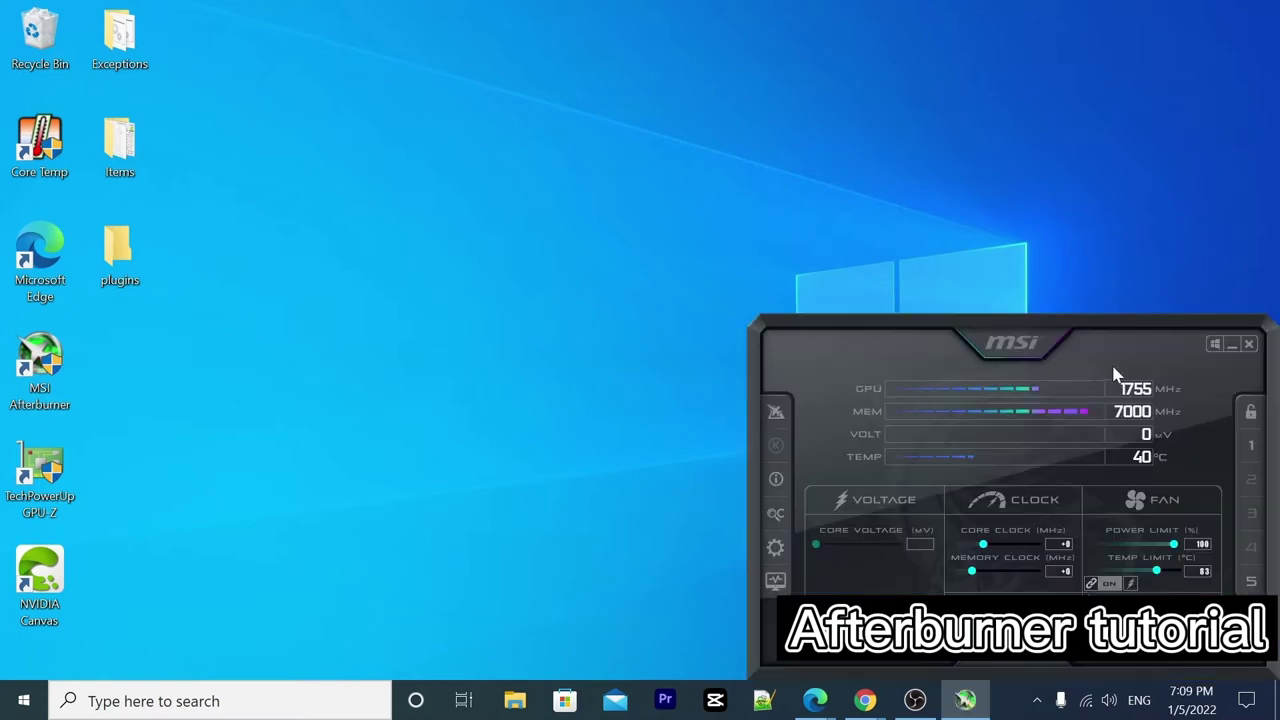
- Open the program's properties and make sure voltage control and voltage monitoring are both unlocked
left_click_drag(1023, 325, 653, 186)
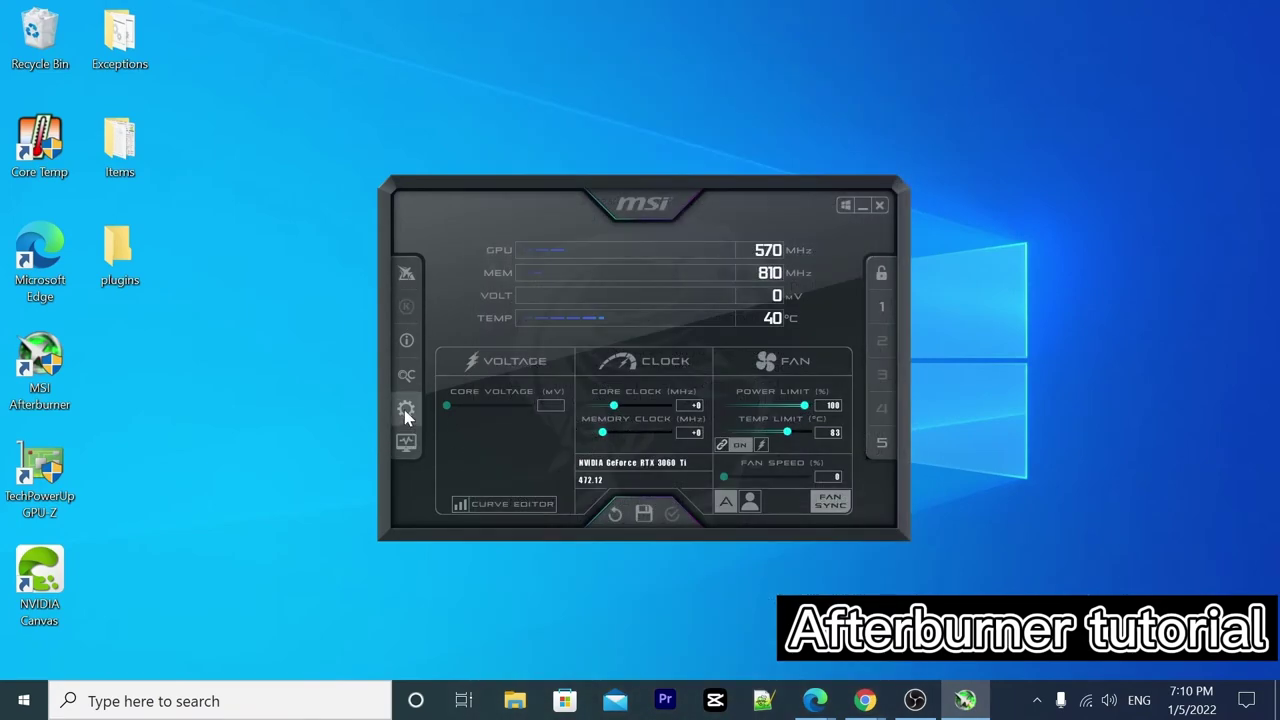
left_click(406, 412)
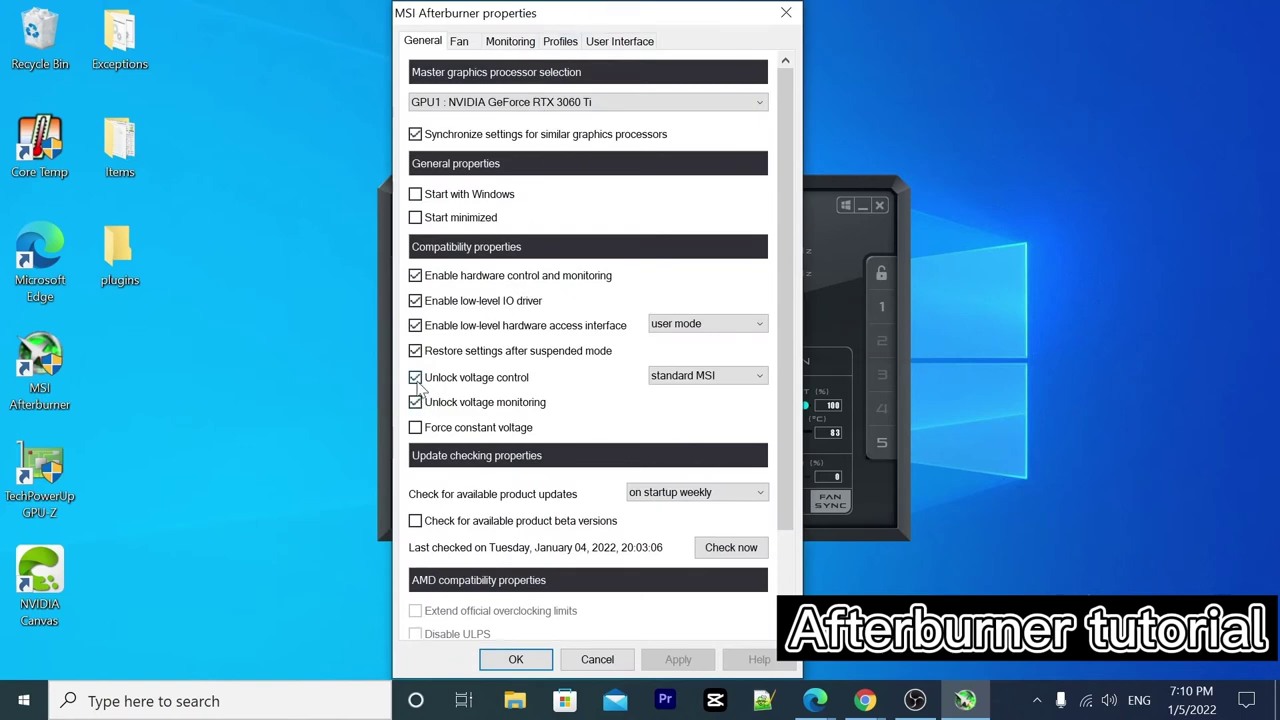
mouse_move(416, 385)
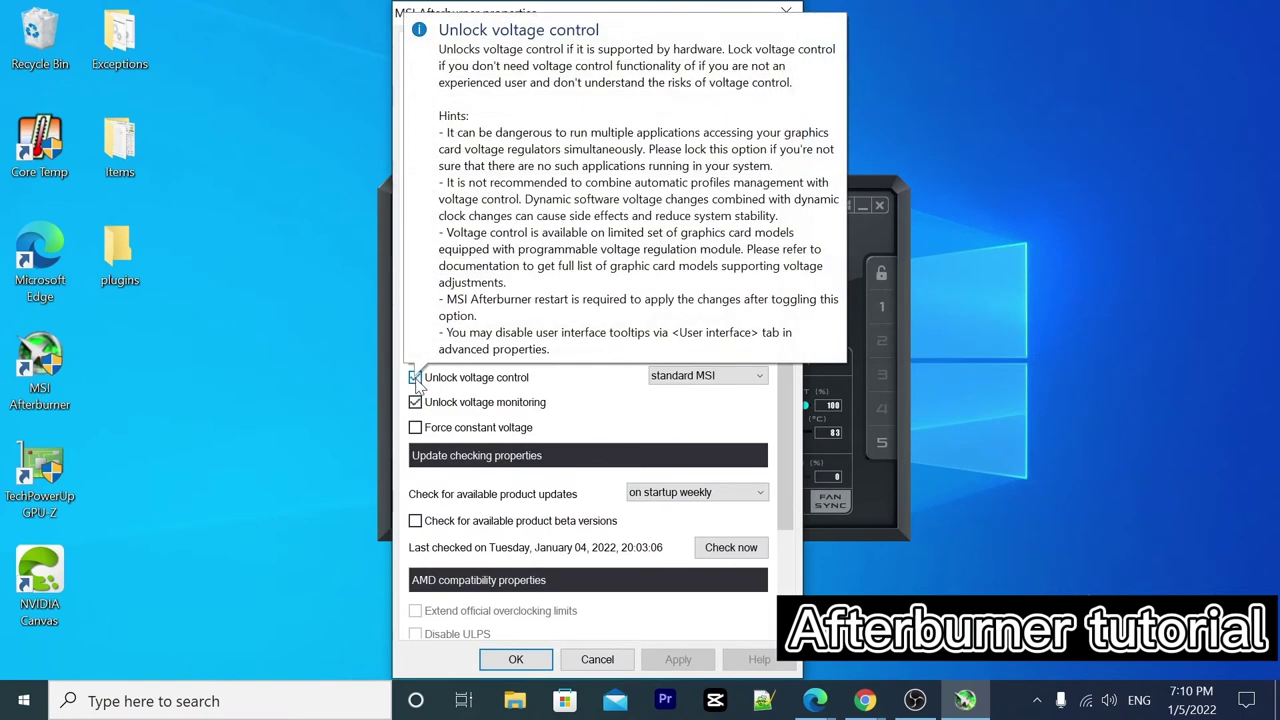
mouse_move(483, 388)
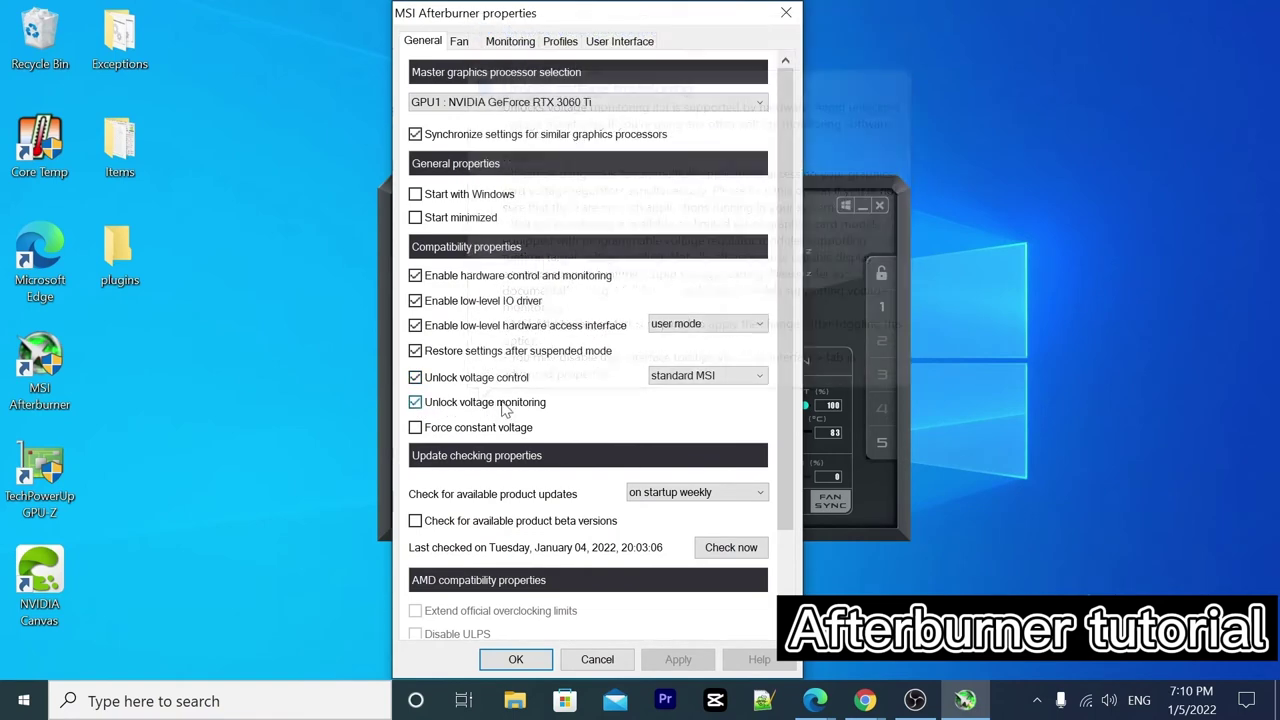
left_click(415, 378)
left_click(415, 378)
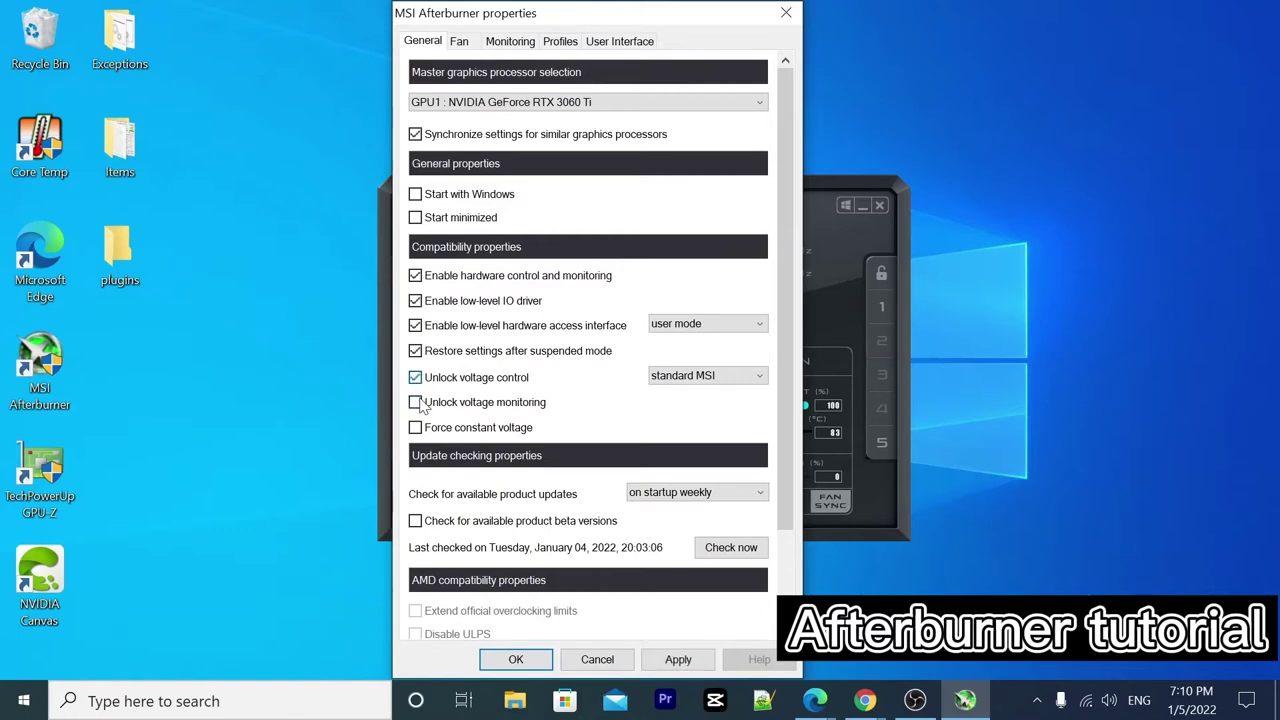
left_click(415, 402)
left_click(415, 403)
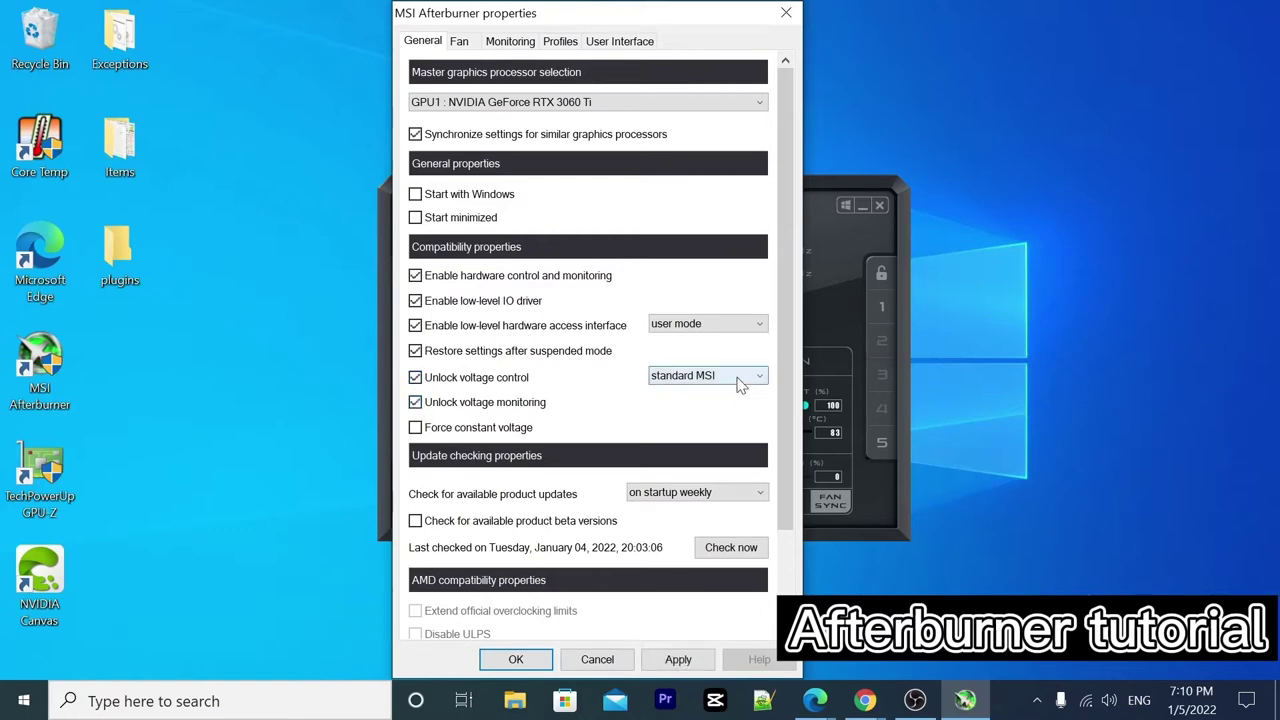
- Keep the voltage control mode on standard MSI, apply the properties and restart the program
left_click(760, 377)
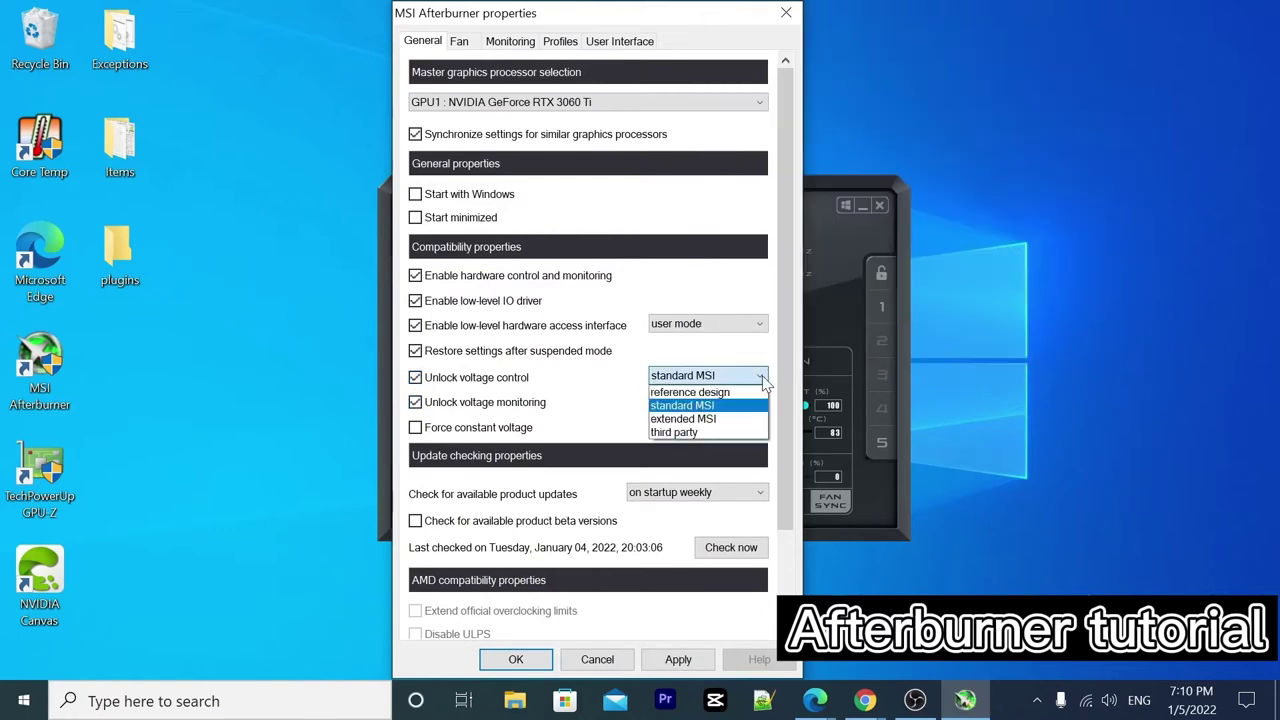
left_click(709, 406)
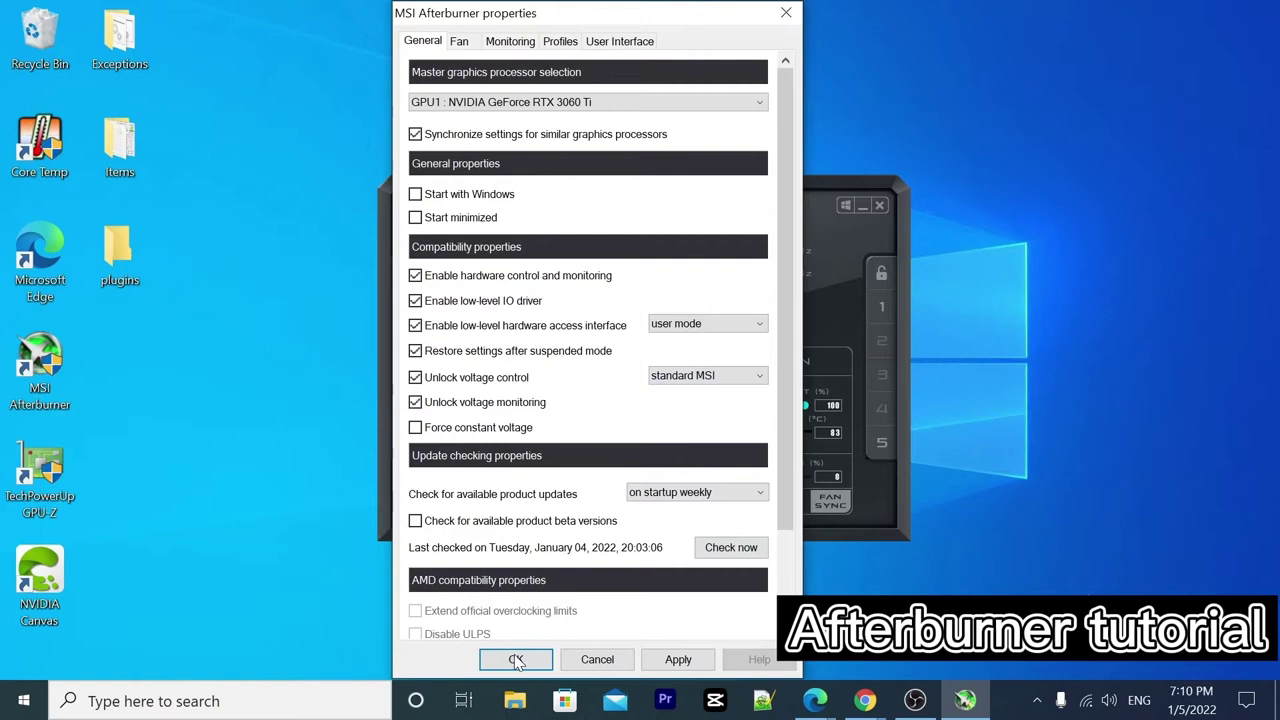
left_click(681, 660)
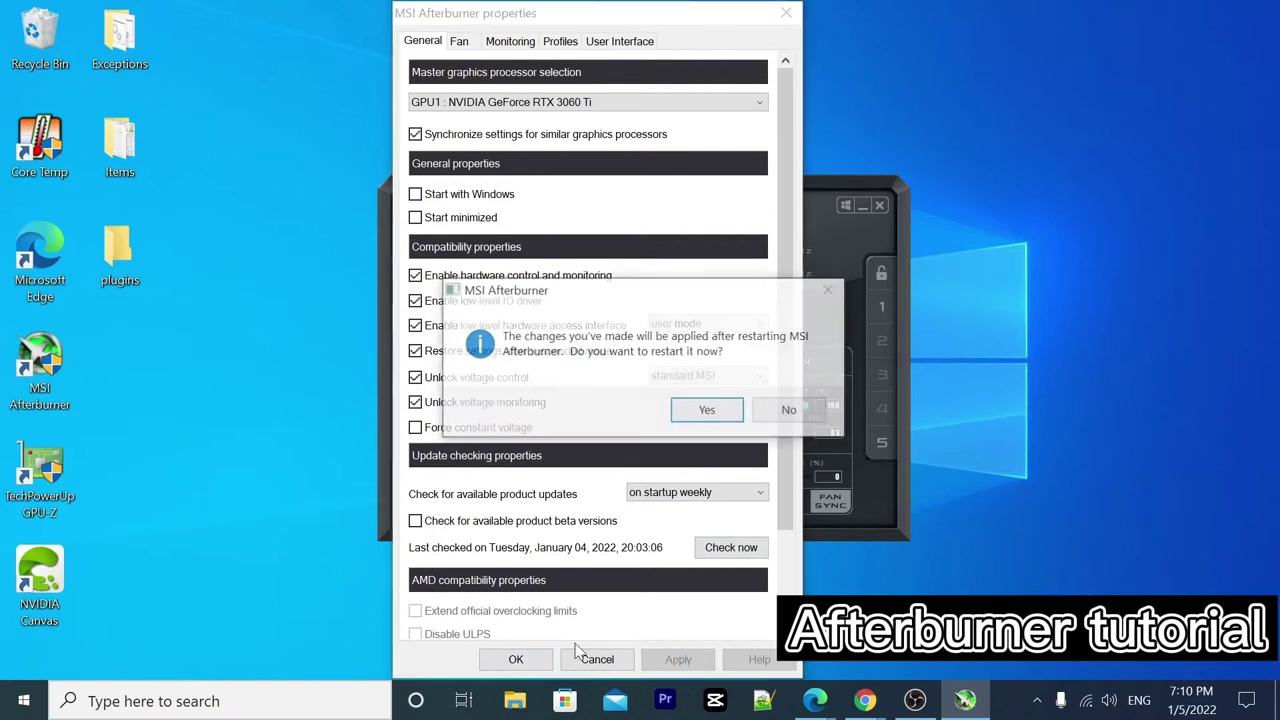
left_click(708, 411)
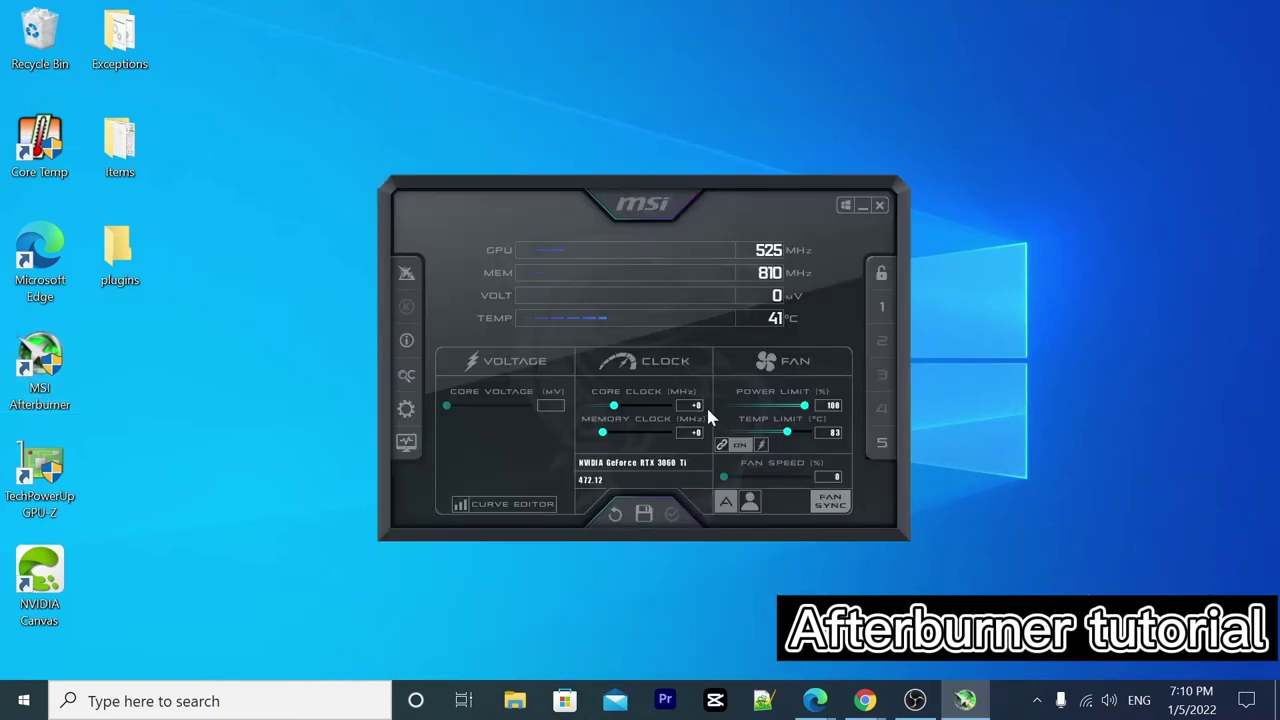
- Open the voltage/frequency curve editor and arrange it side by side with the main window
left_click_drag(632, 196, 578, 195)
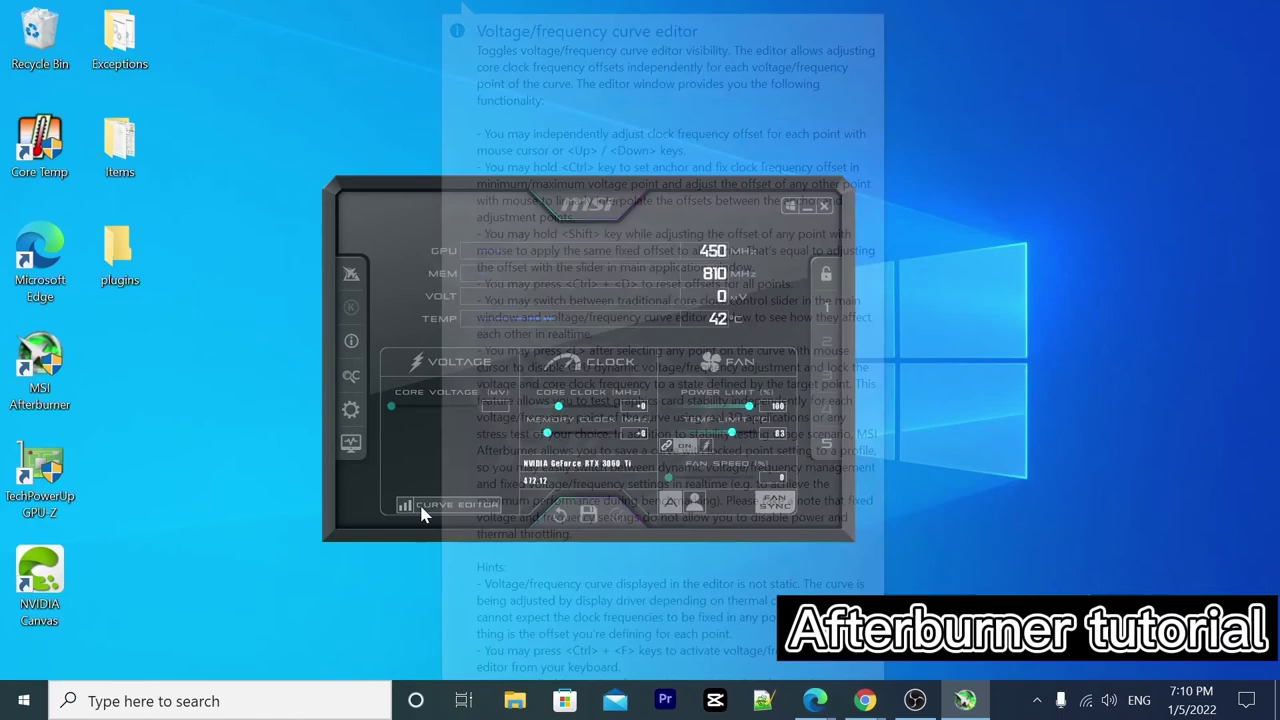
mouse_move(471, 515)
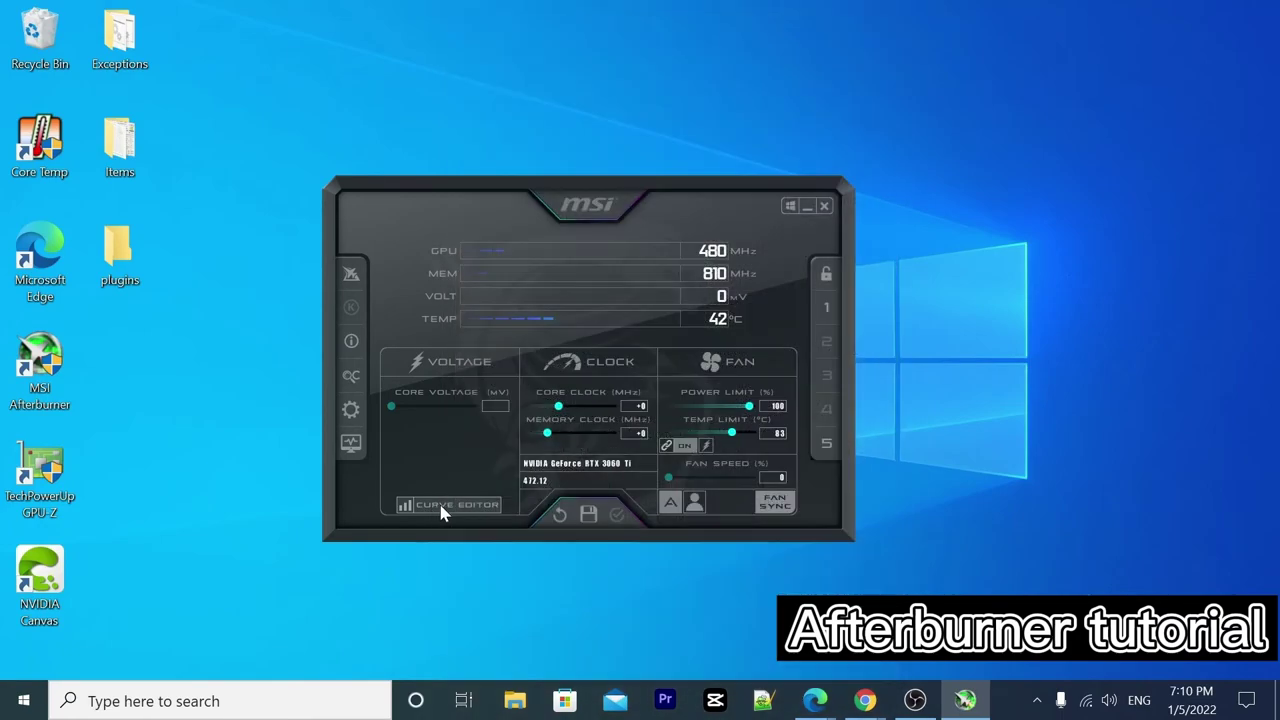
mouse_move(430, 508)
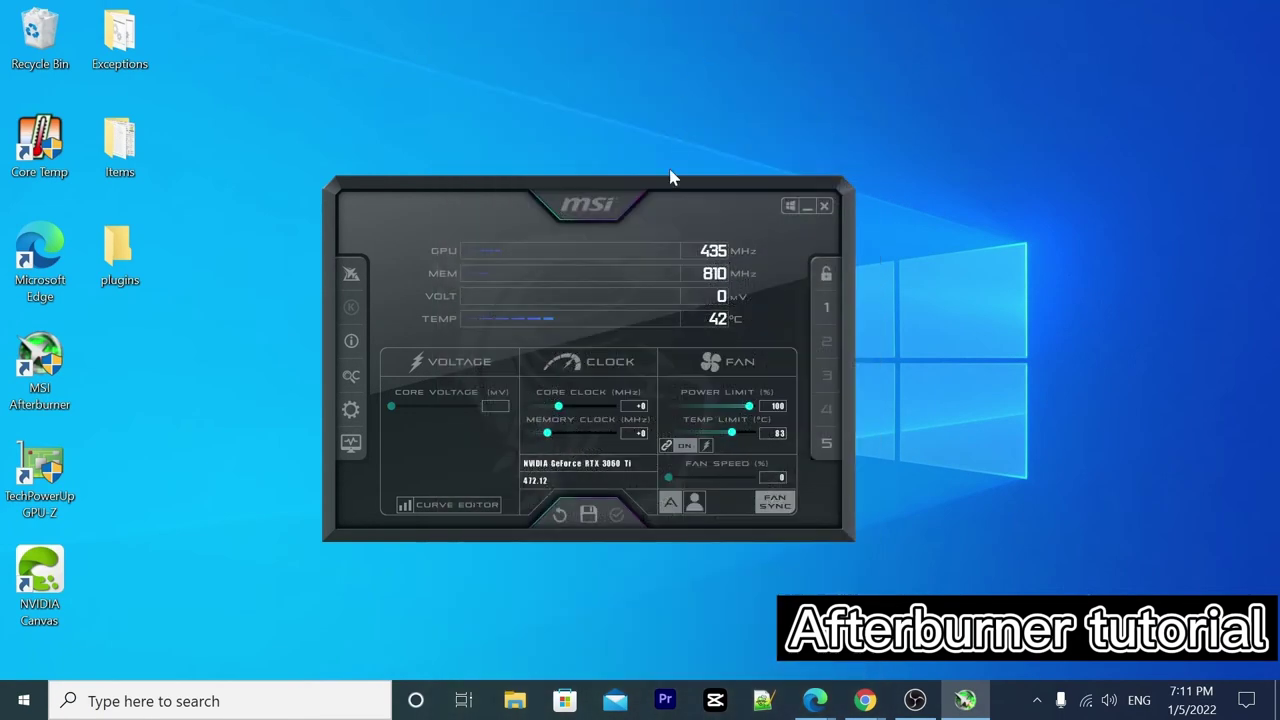
left_click_drag(672, 180, 541, 150)
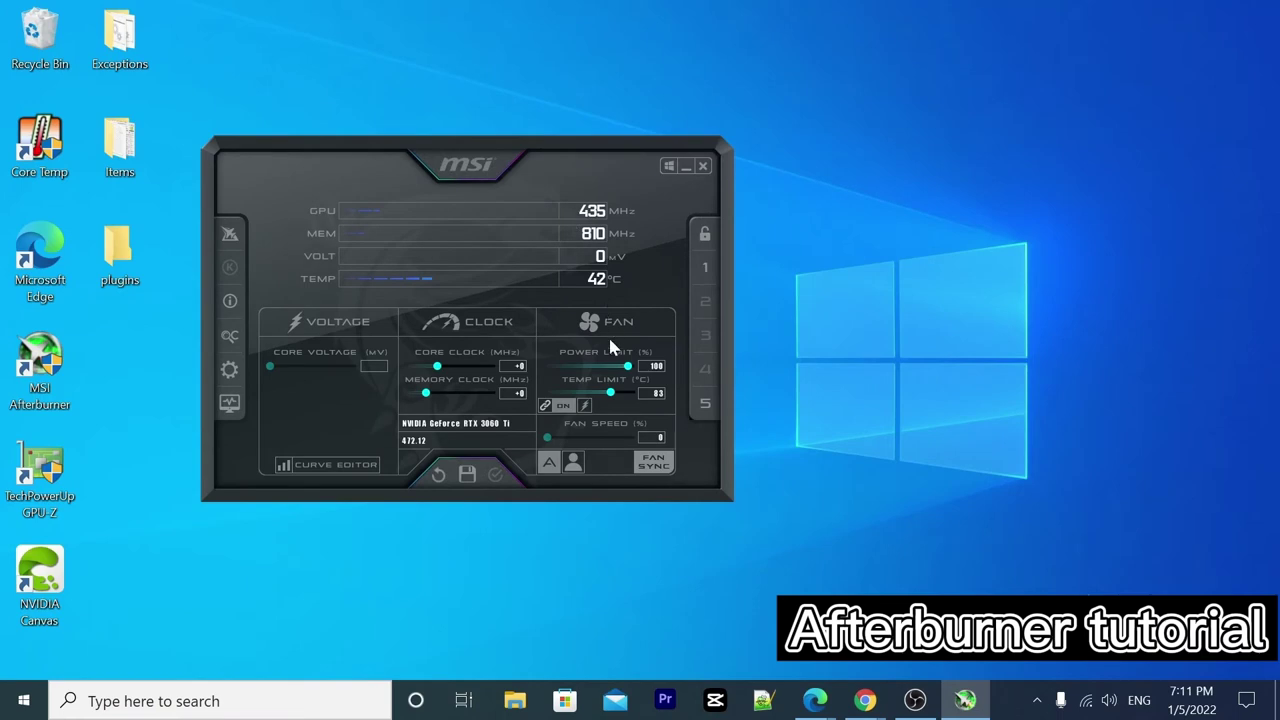
left_click(322, 476)
left_click_drag(507, 139, 378, 180)
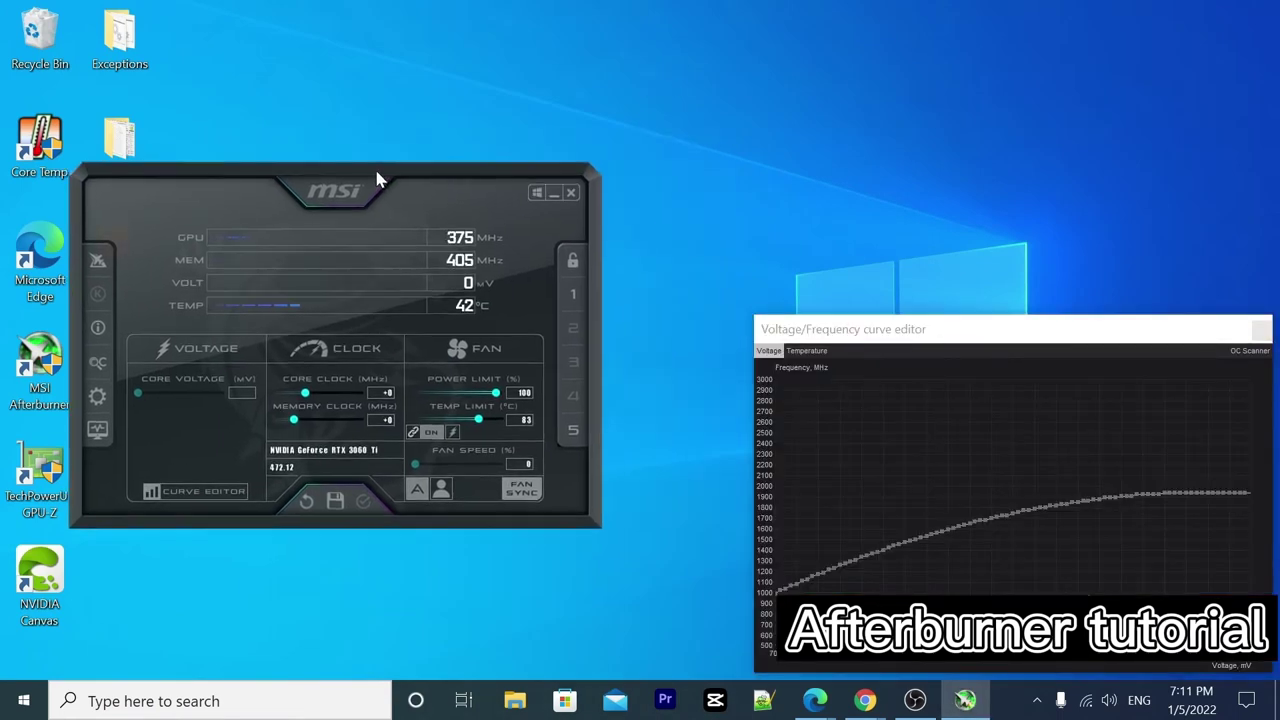
left_click_drag(952, 338, 814, 191)
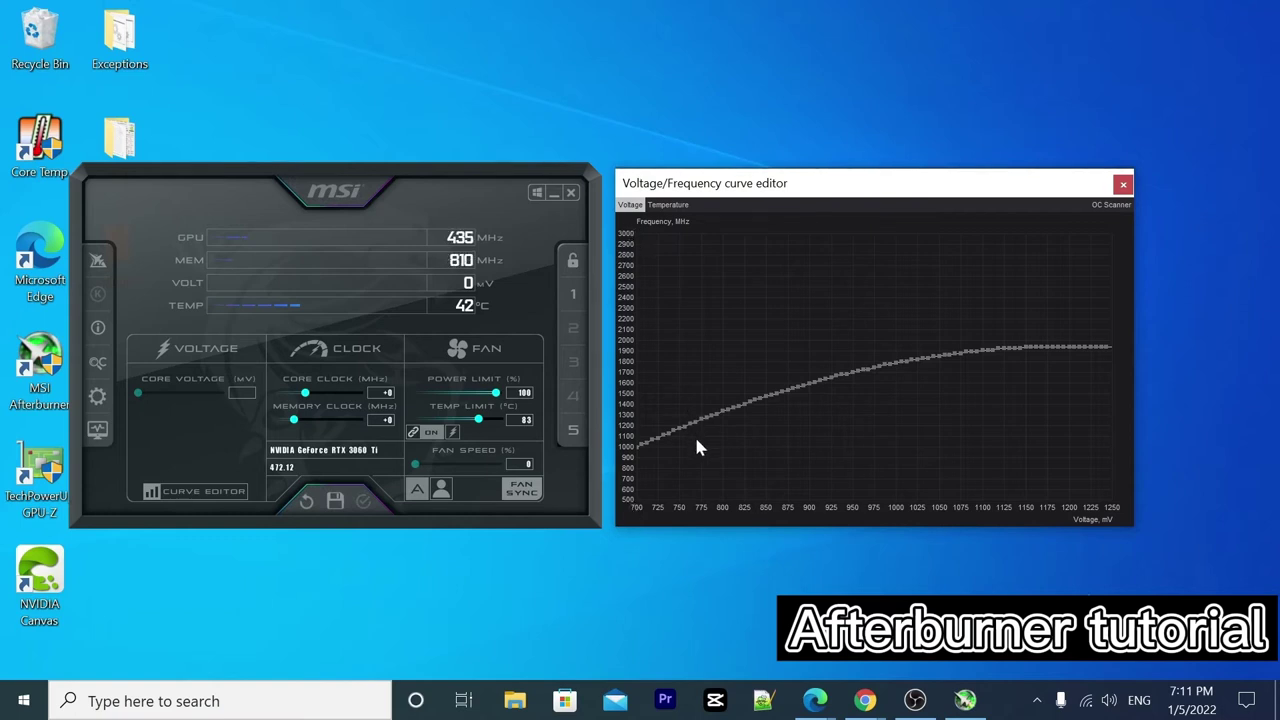
- Lower the whole voltage/frequency curve by 20 MHz, adjusting it from its 700 mV point
left_click(641, 446)
mouse_move(642, 443)
left_mouse_down()
mouse_move(648, 342)
mouse_move(646, 455)
left_mouse_up()
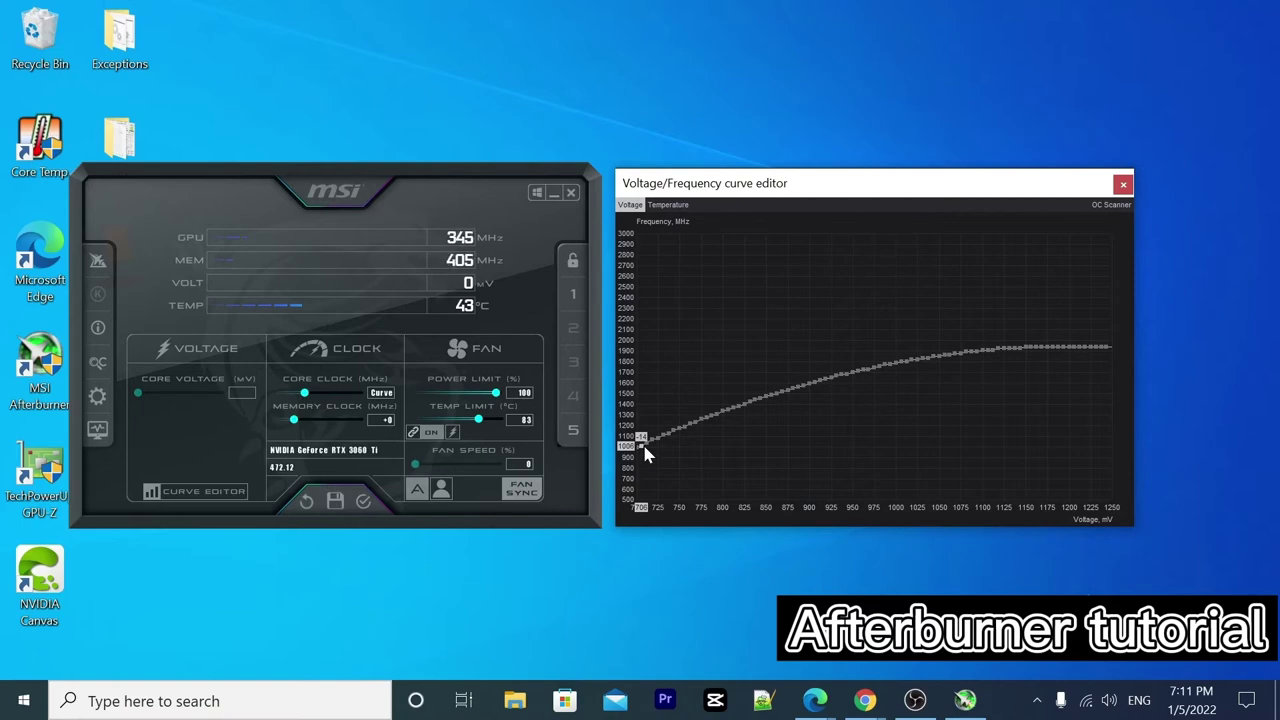
mouse_move(646, 455)
left_mouse_down()
mouse_move(644, 363)
mouse_move(647, 463)
mouse_move(646, 410)
mouse_move(650, 449)
left_mouse_up()
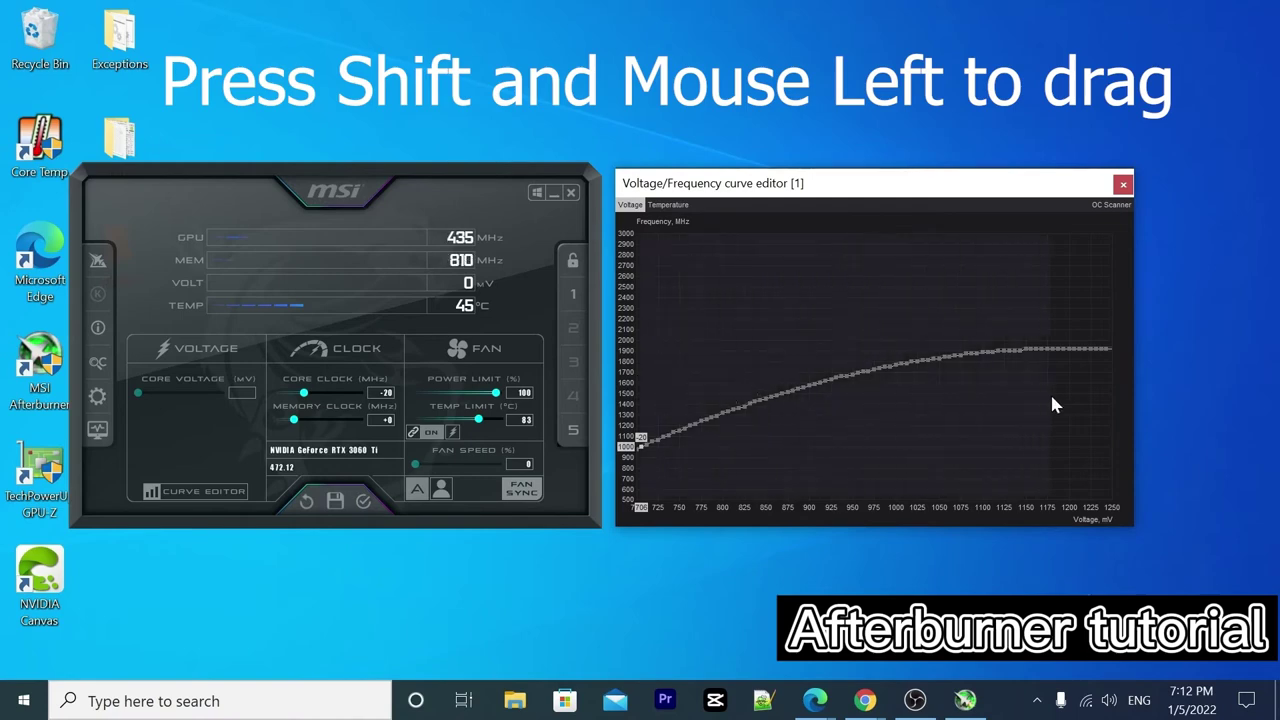
- Select the curve's entire voltage range and flatten it to 1500 MHz, locking the point at 981 mV
mouse_move(1112, 405)
left_mouse_down()
mouse_move(614, 443)
mouse_move(1045, 424)
mouse_move(1112, 407)
left_mouse_up()
mouse_move(1021, 407)
left_mouse_down()
mouse_move(1056, 423)
mouse_move(760, 410)
left_mouse_up()
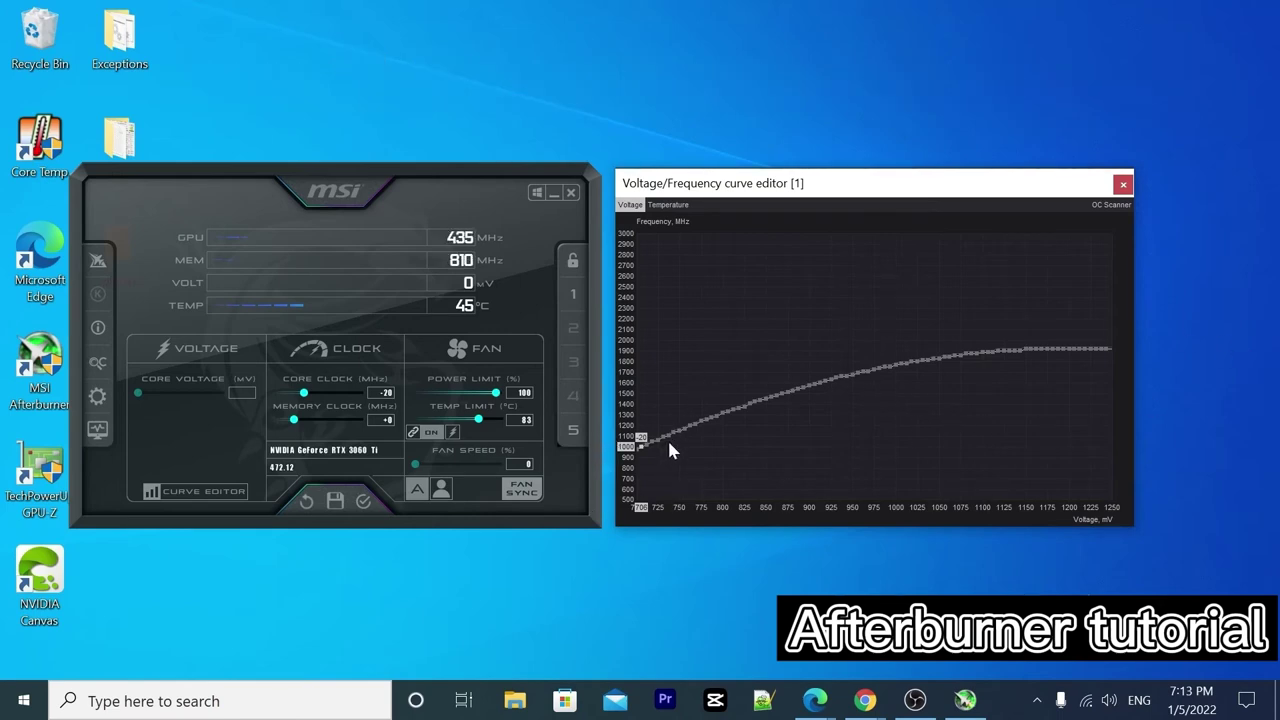
left_click(880, 369)
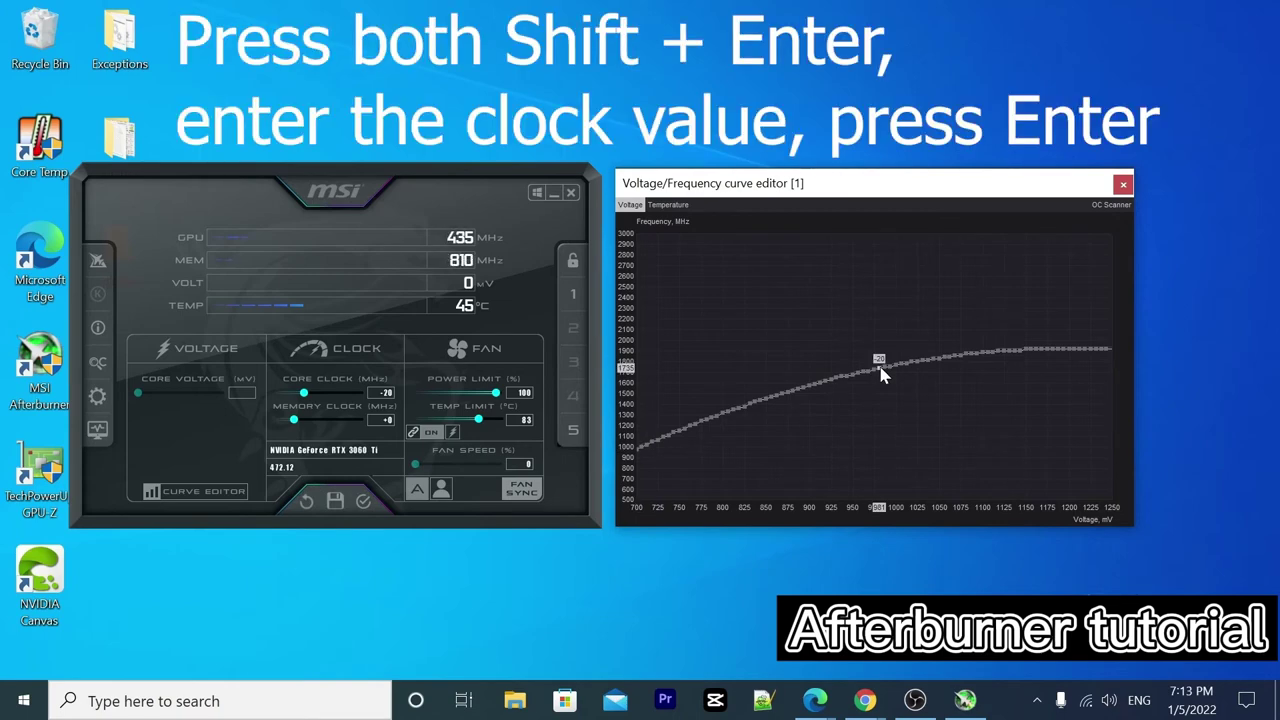
key("shift+Return")
key("BackSpace")
key("BackSpace")
key("BackSpace")
key("BackSpace")
type("1500")
key("Return")
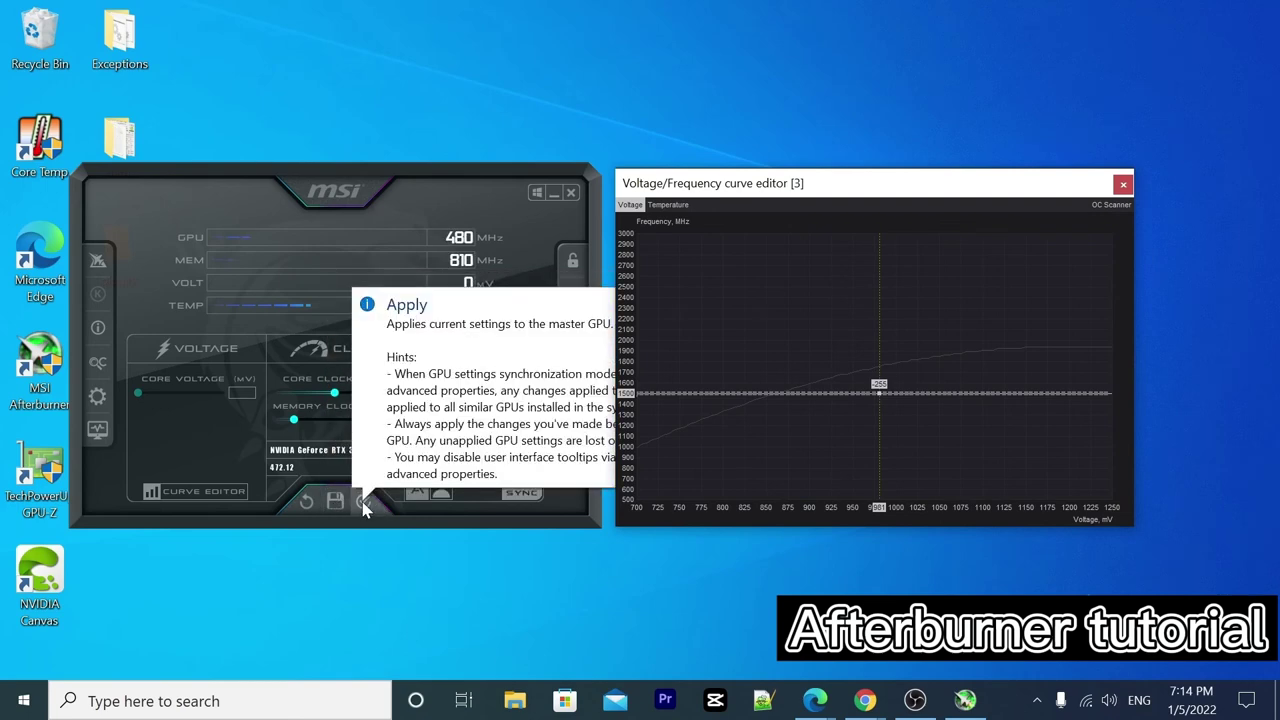
- Apply the flattened curve to the GPU and save the settings to profile 1
left_click(363, 502)
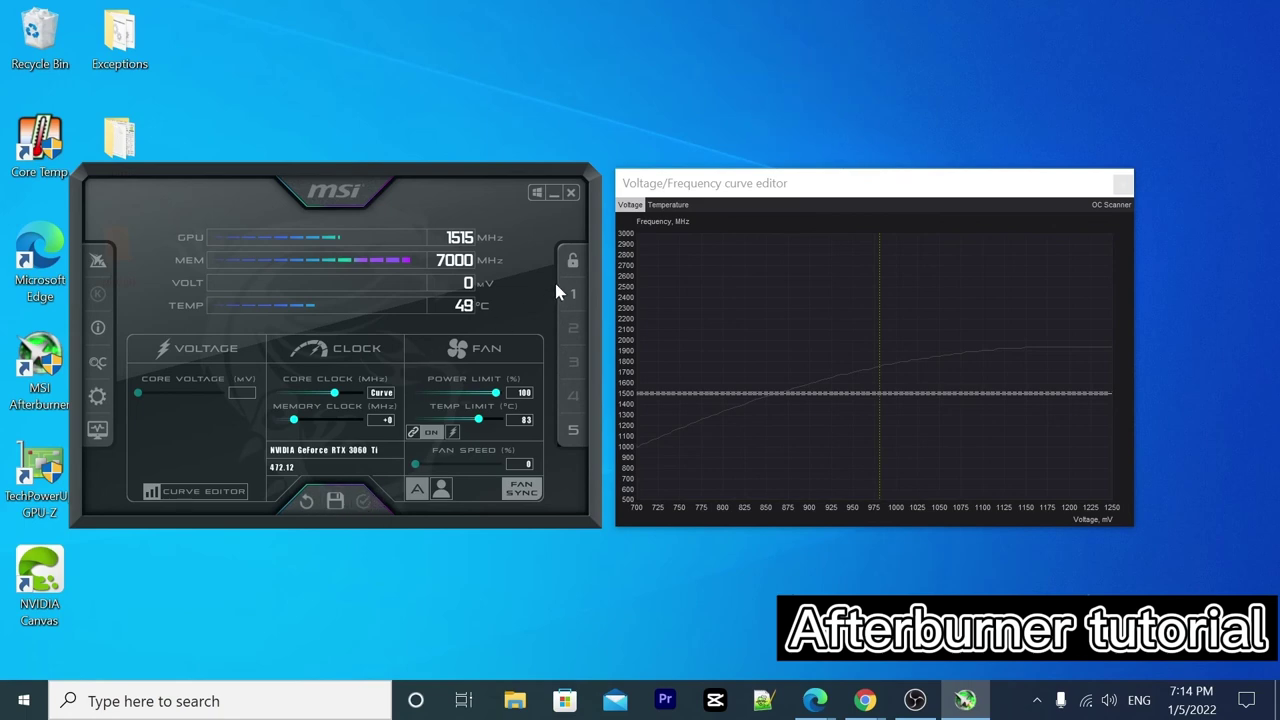
left_click(336, 508)
left_click(573, 296)
mouse_move(481, 176)
left_mouse_down()
mouse_move(524, 175)
mouse_move(491, 177)
left_mouse_up()
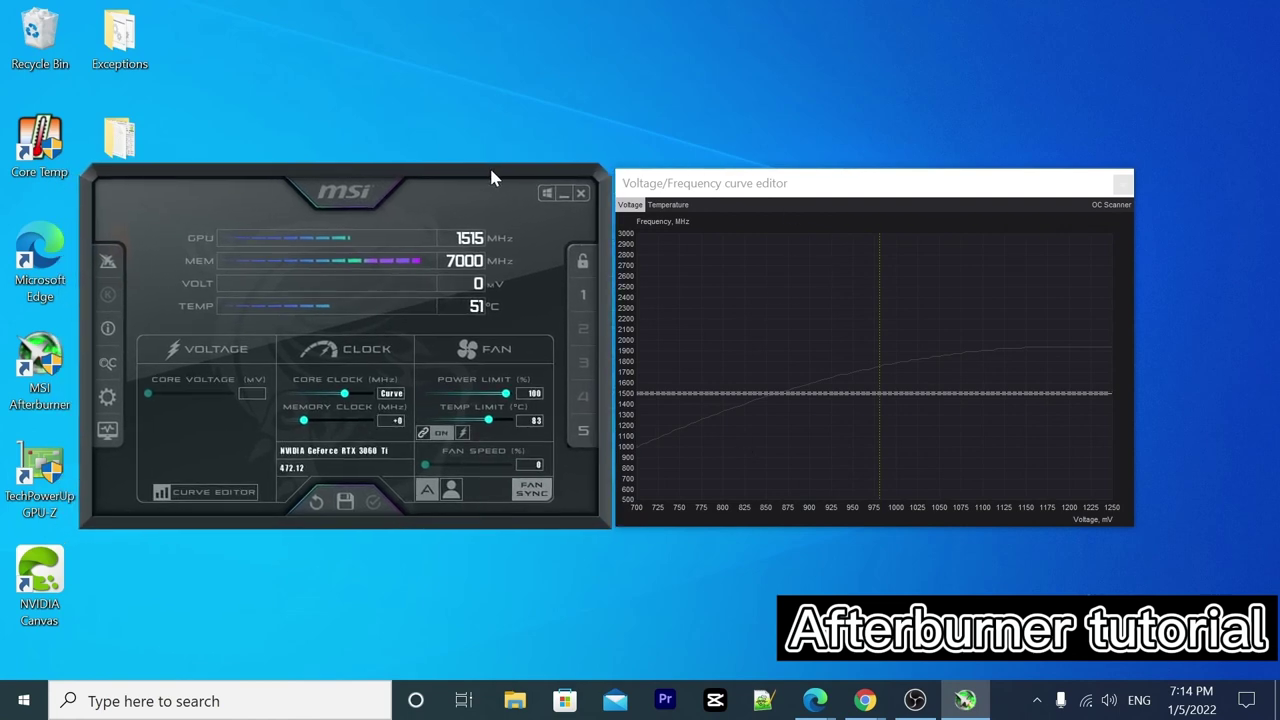